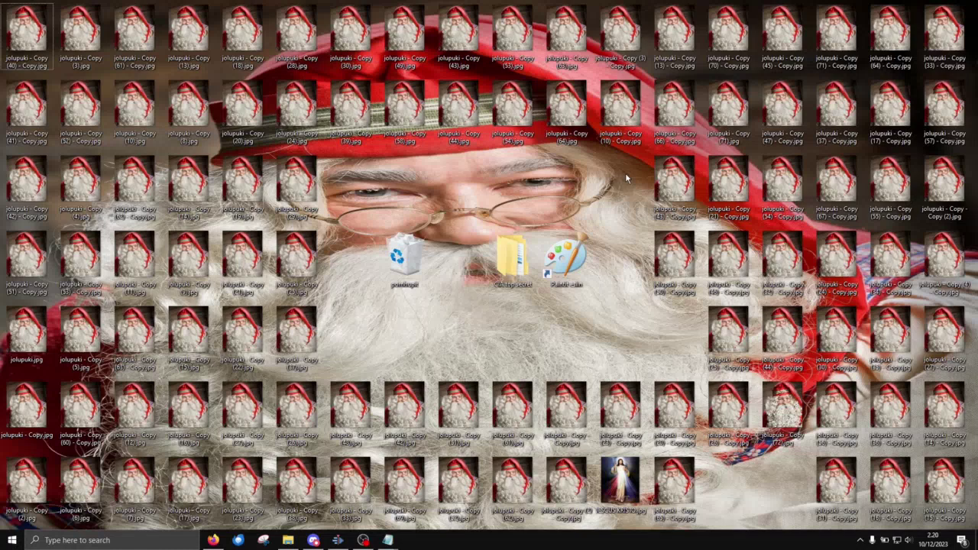
key("ctrl+a")
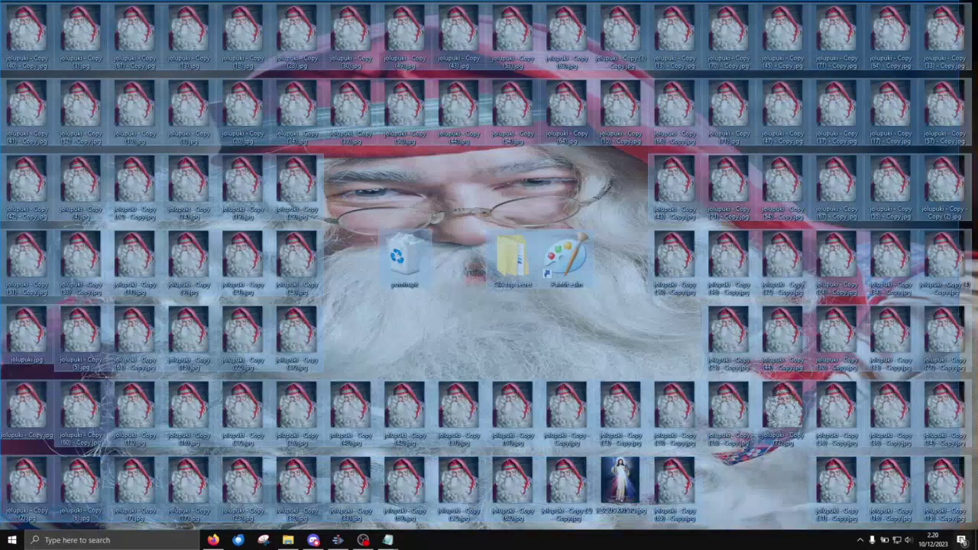
left_click(614, 328)
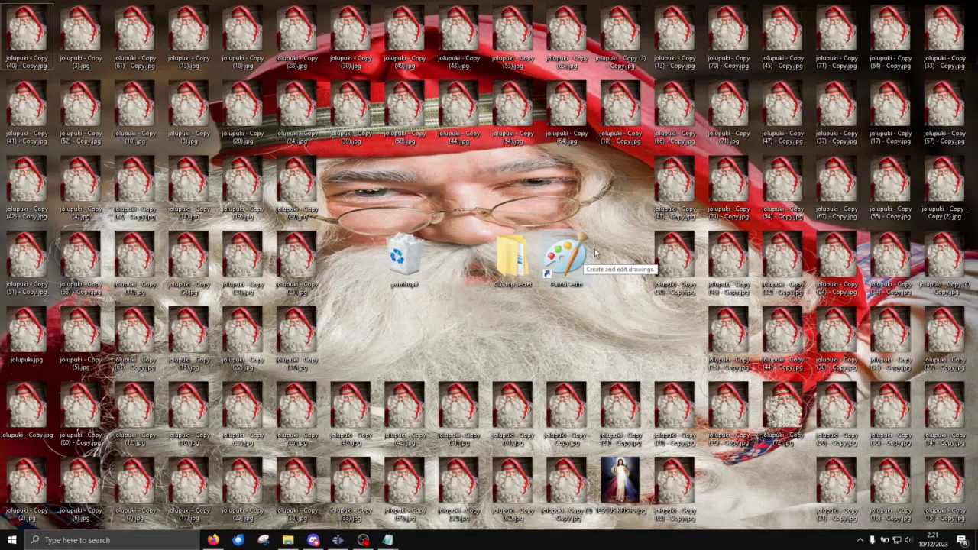
Open Paint from the desktop and fill the blank canvas with red
double_click(567, 260)
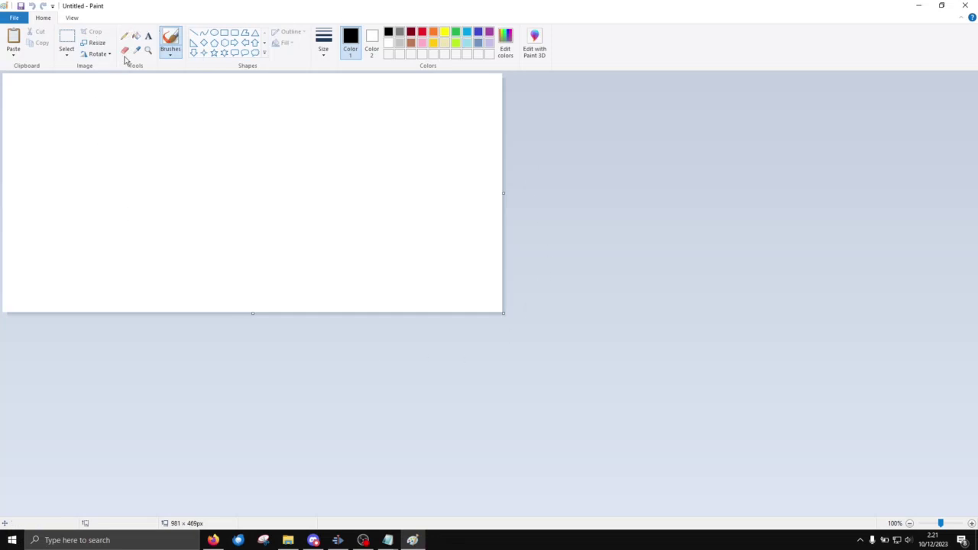
left_click(138, 37)
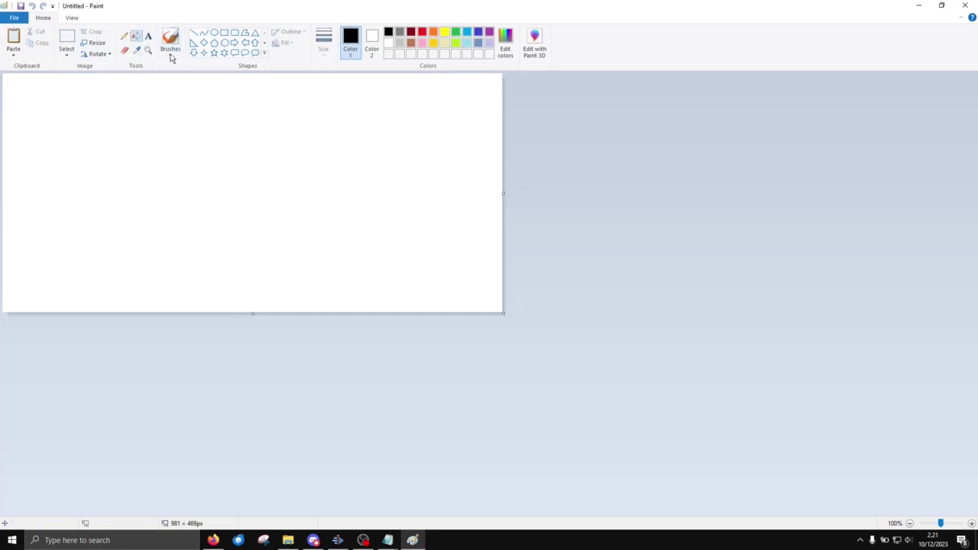
left_click(422, 33)
left_click(264, 181)
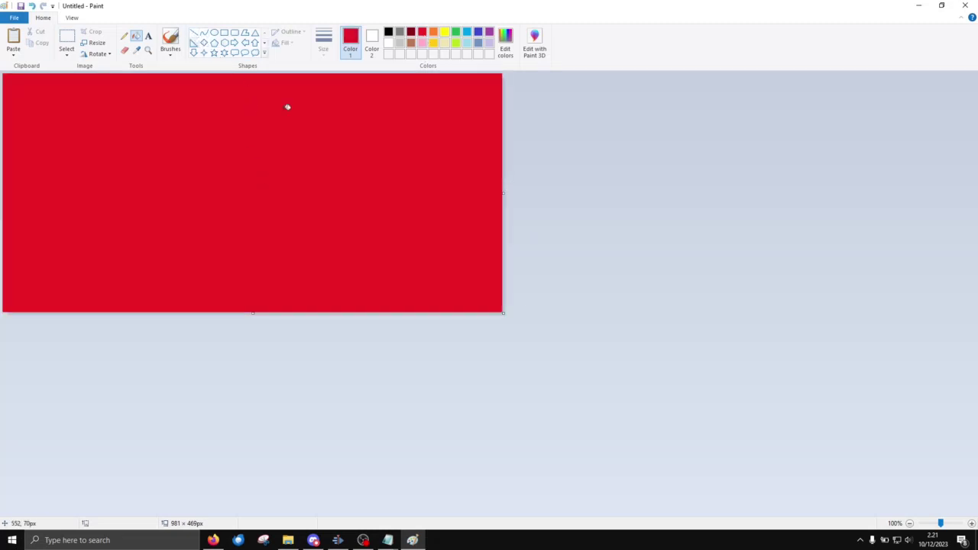
Extend the canvas to about 1351 × 666 px and fill the added areas with red
left_click_drag(504, 193, 690, 375)
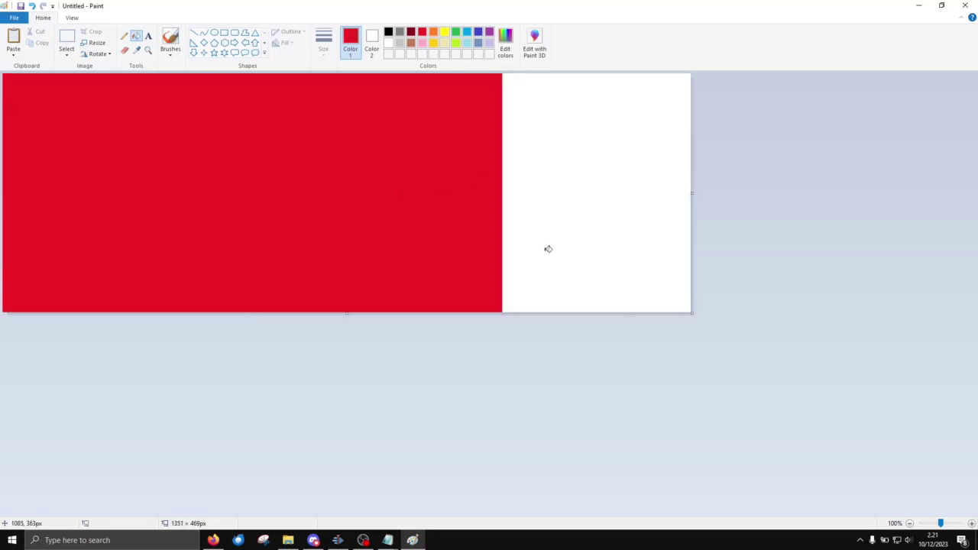
left_click(544, 157)
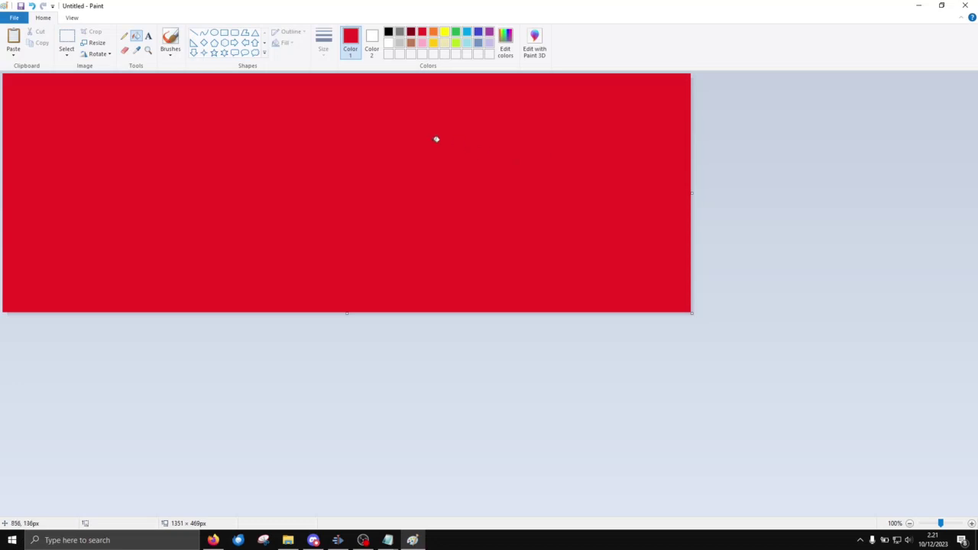
left_click_drag(347, 318, 336, 411)
left_click(339, 374)
left_click(149, 50)
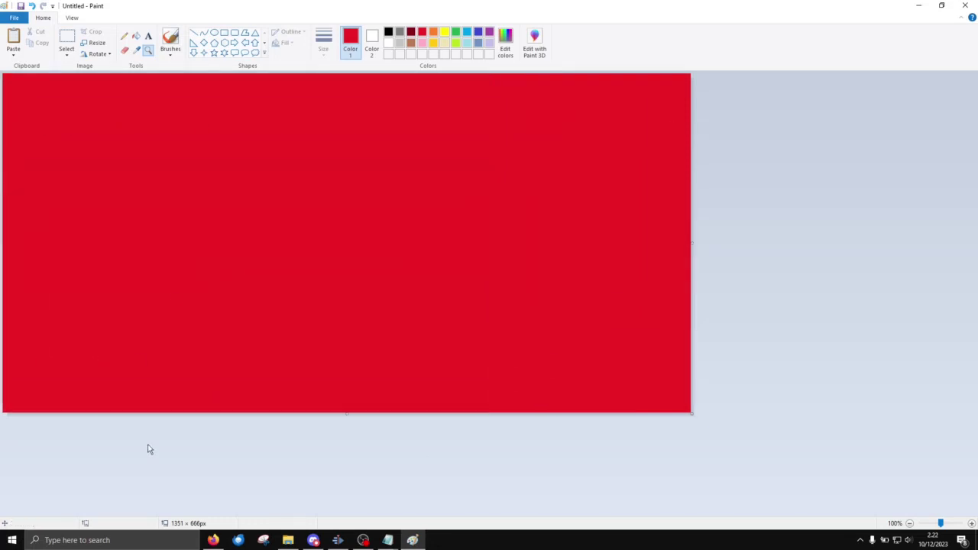
Draw a straight black vertical line down the middle of the red canvas
left_click(194, 33)
left_click(388, 33)
left_click_drag(338, 75, 340, 447)
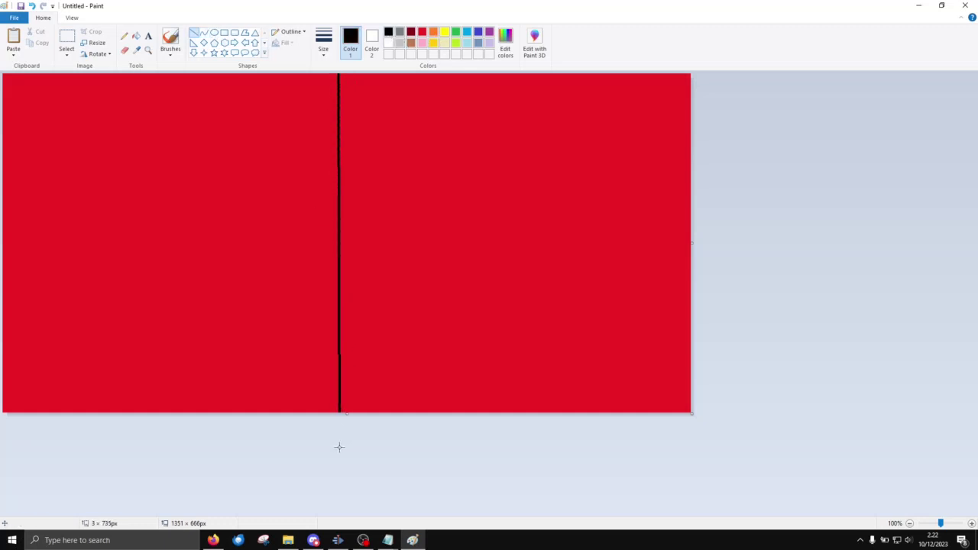
left_click(473, 360)
left_click(124, 35)
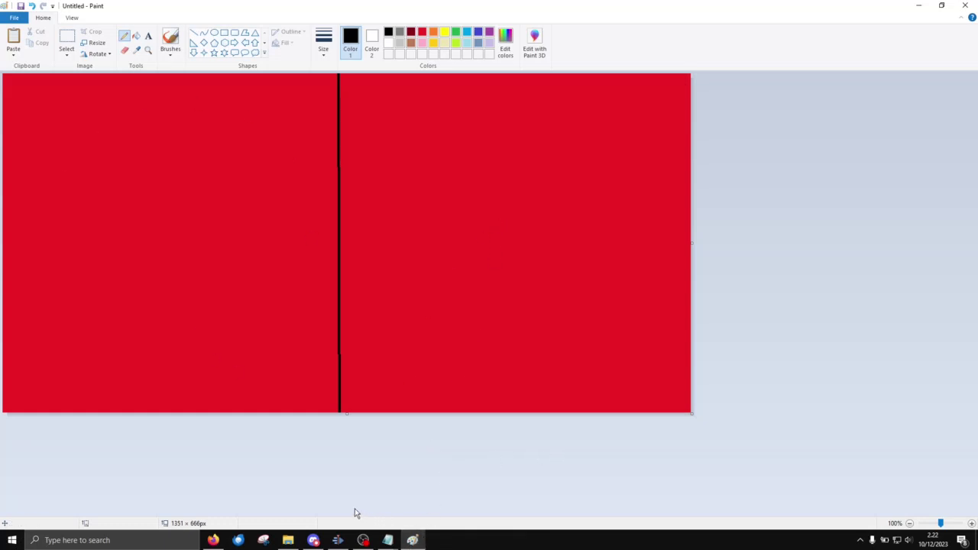
Copy one of the Santa picture files on the desktop and return to the Paint drawing
left_click(413, 539)
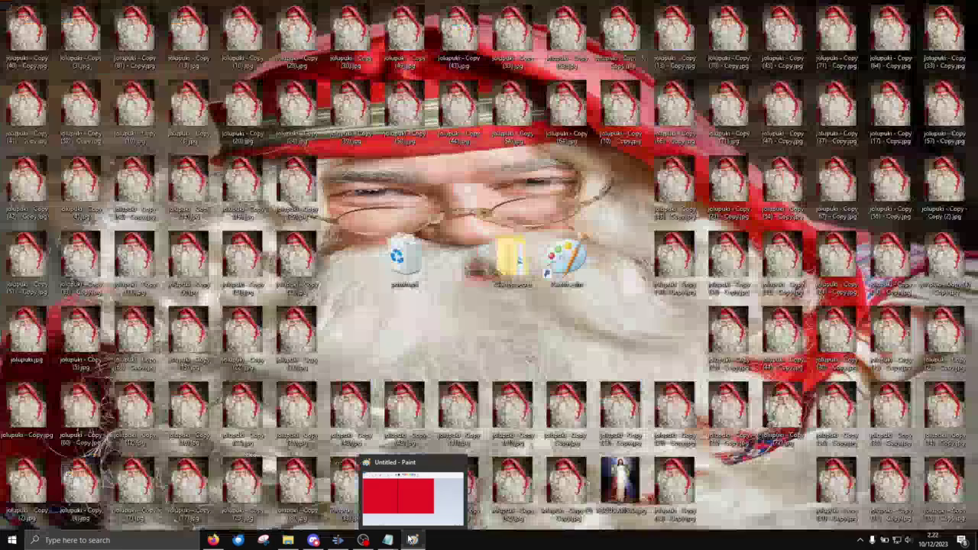
right_click(296, 197)
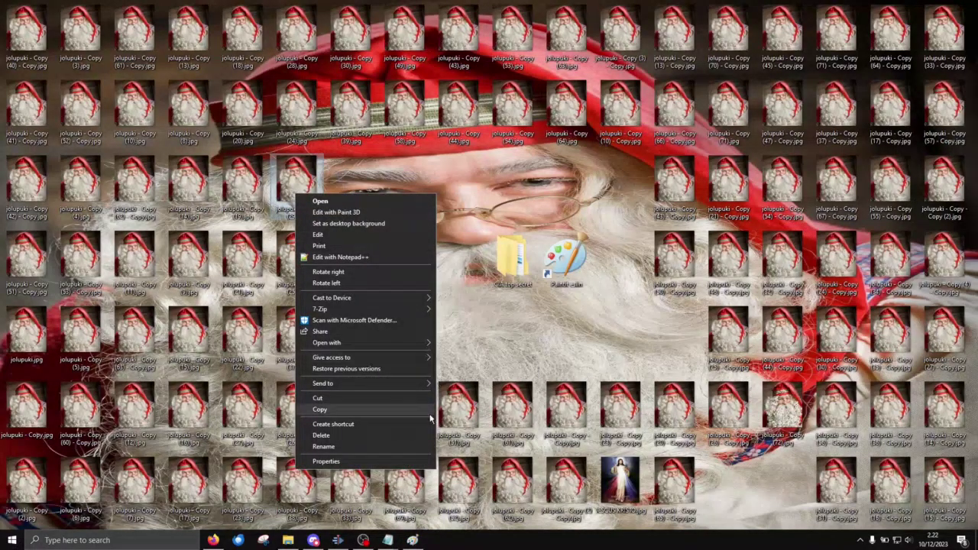
left_click(377, 410)
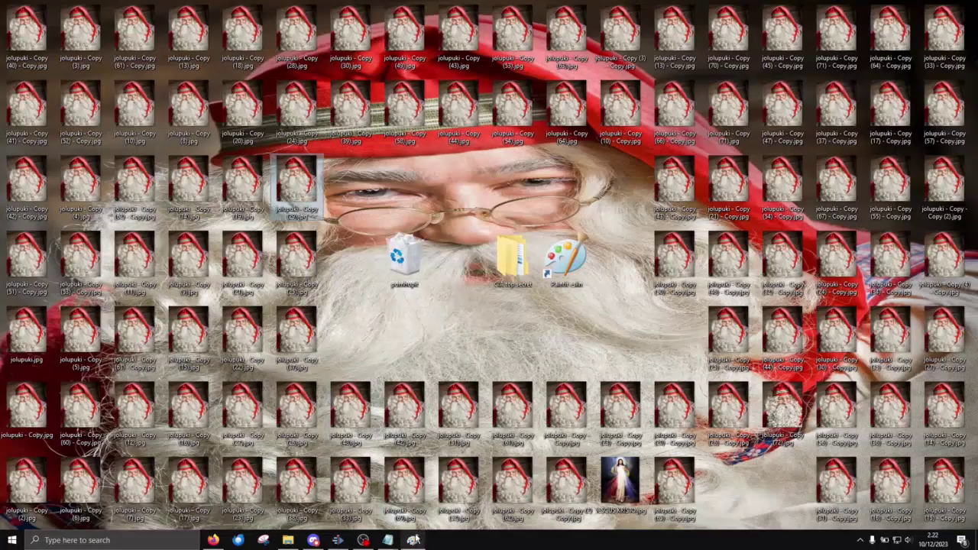
left_click(426, 470)
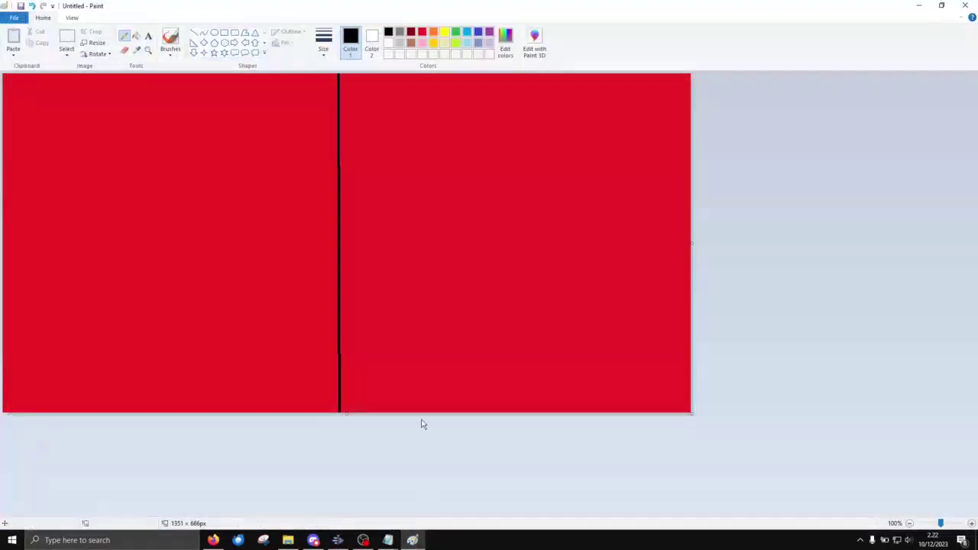
Enlarge the canvas to about 14040 × 6960 px, leaving the red area in its upper-left corner
scroll(421, 385, "down", 3, "ctrl")
left_click_drag(90, 116, 906, 507)
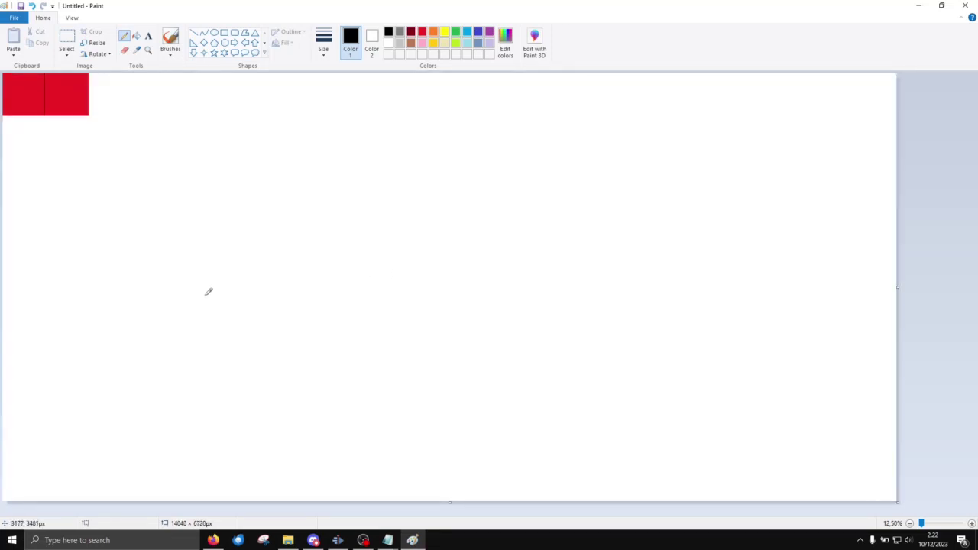
mouse_move(450, 502)
left_mouse_down()
mouse_move(455, 539)
mouse_move(450, 515)
left_mouse_up()
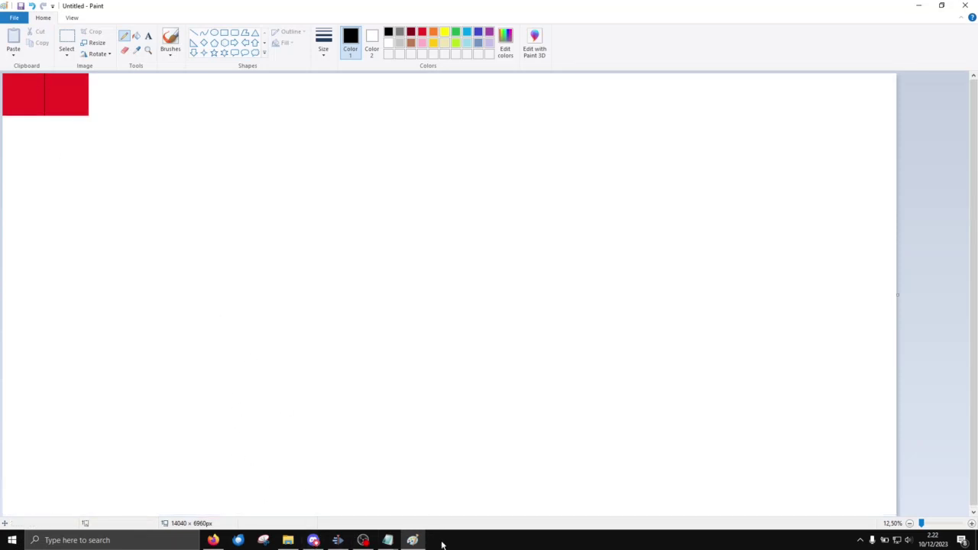
Copy another Santa picture file from the desktop and try to paste it onto the enlarged canvas
left_click(416, 541)
right_click(474, 399)
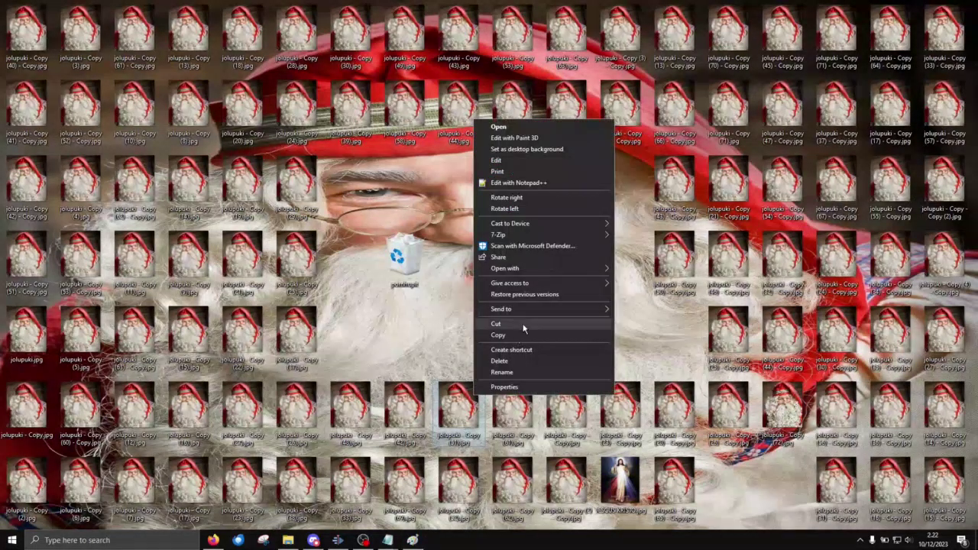
left_click(510, 336)
left_click(412, 540)
key("ctrl+v")
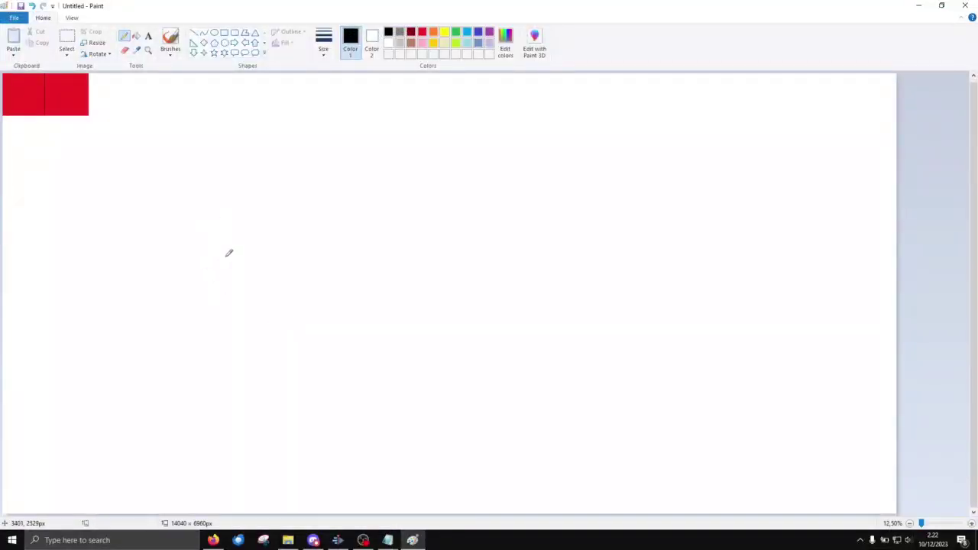
left_click(67, 38)
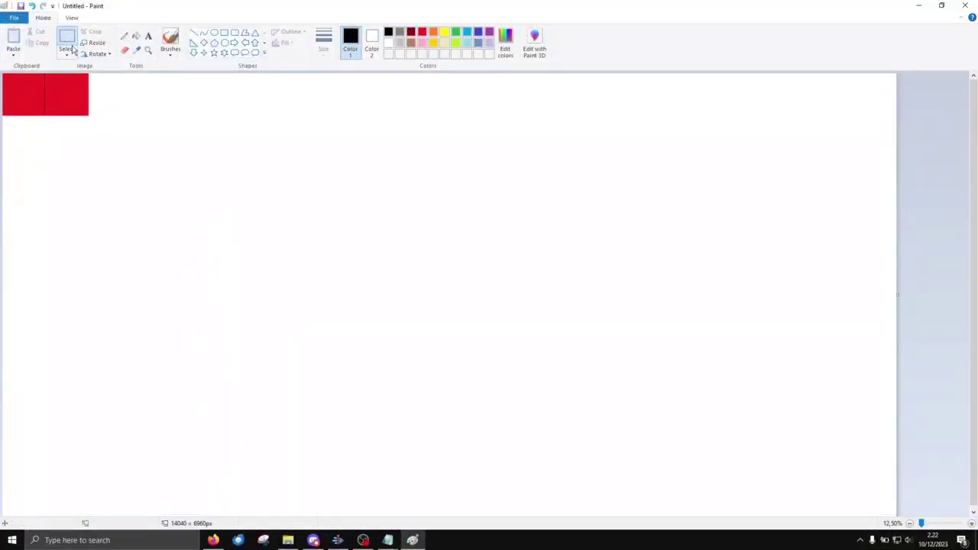
right_click(221, 227)
left_click(212, 260)
Open the desktop file jolupuki - Copy (26) - Copy.jpg in Paint, discarding the untitled drawing
key("super+d")
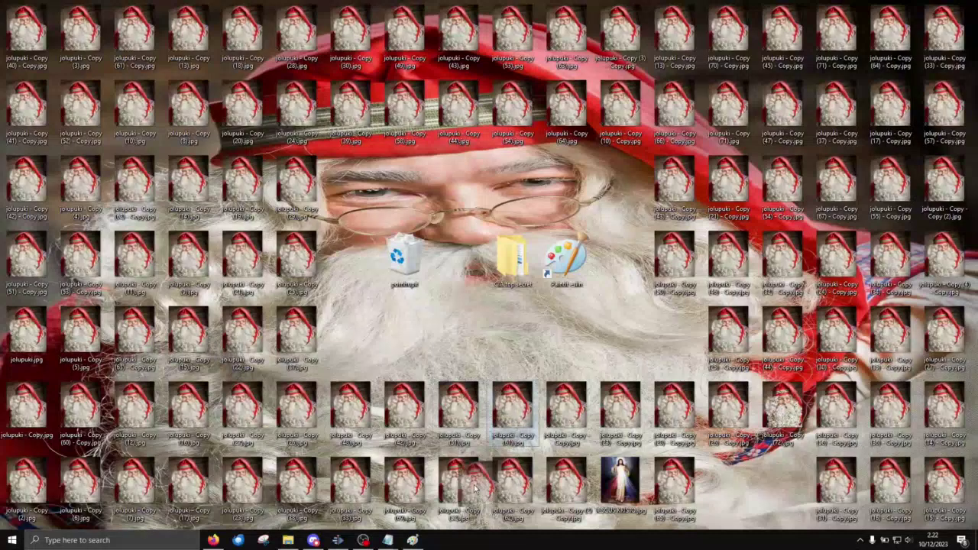
left_click(363, 540)
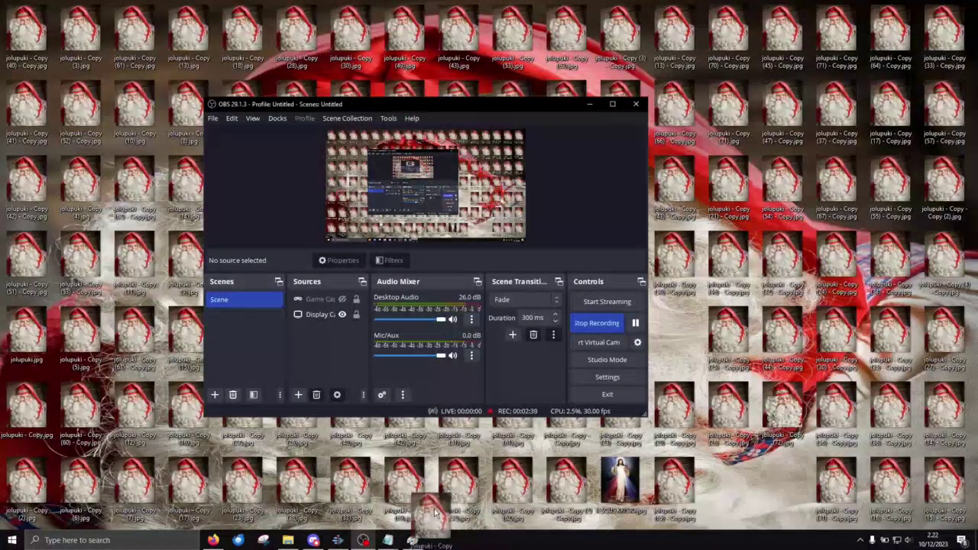
left_click(760, 489)
mouse_move(730, 482)
left_mouse_down()
mouse_move(773, 469)
mouse_move(367, 527)
mouse_move(413, 535)
mouse_move(383, 380)
left_mouse_up()
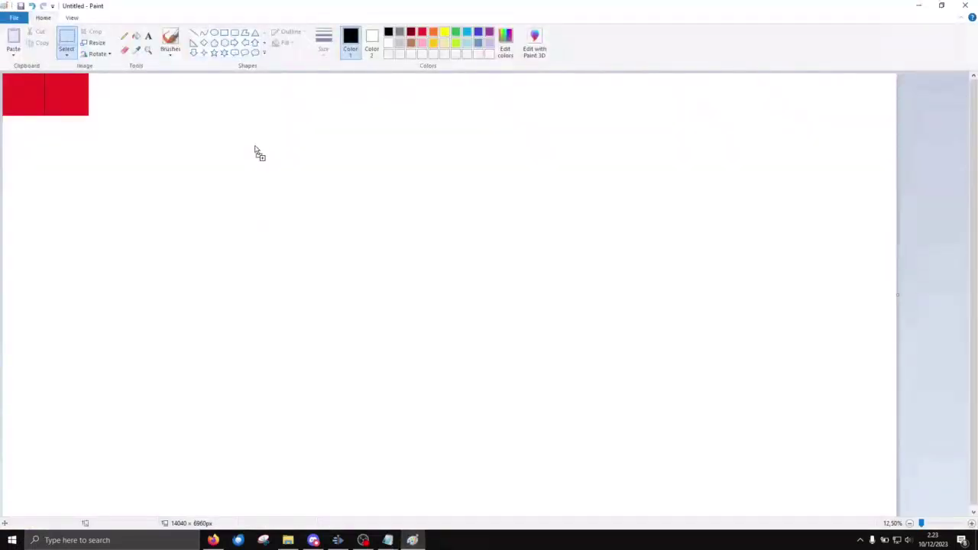
left_click(506, 271)
Widen the canvas to about 6616 × 4656 px and shrink the Santa picture to about 104 × 96 px in its upper-left corner
scroll(441, 254, "down", 2)
scroll(442, 255, "down", 2)
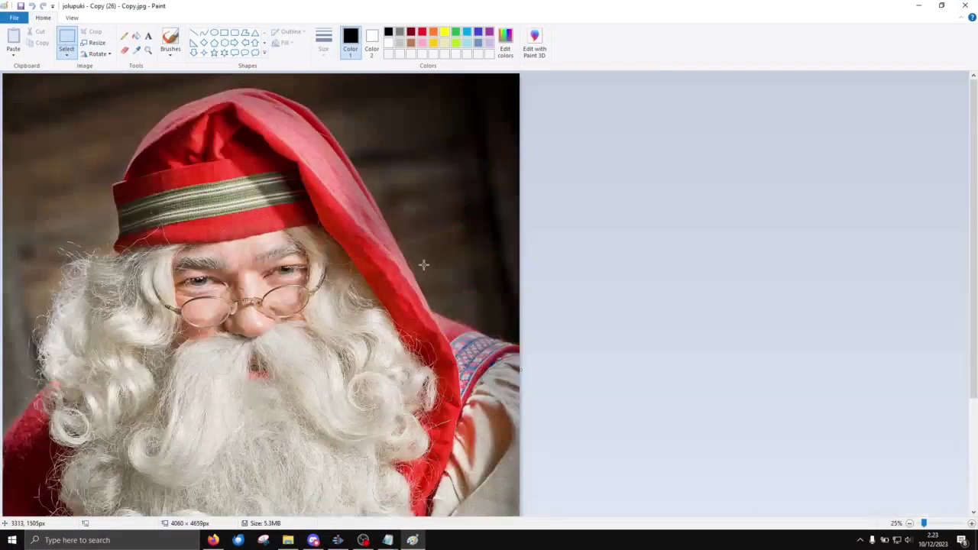
left_click_drag(261, 223, 423, 226)
left_click_drag(256, 364, 160, 241)
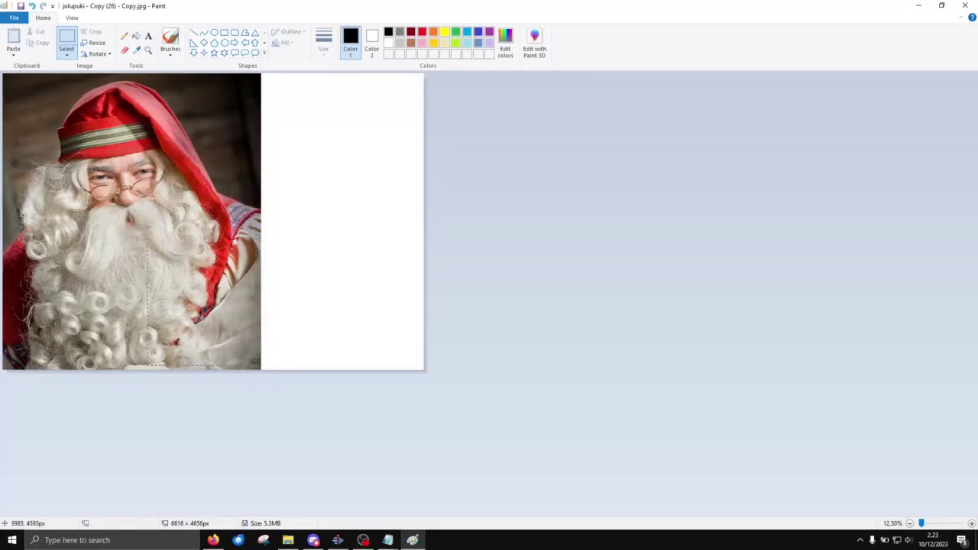
left_click_drag(21, 113, 3, 74)
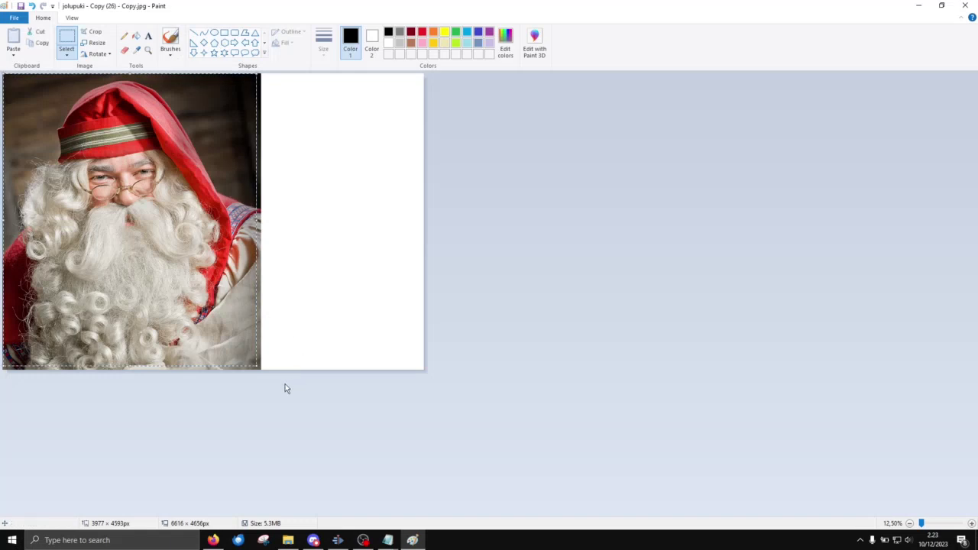
left_click_drag(256, 368, 9, 78)
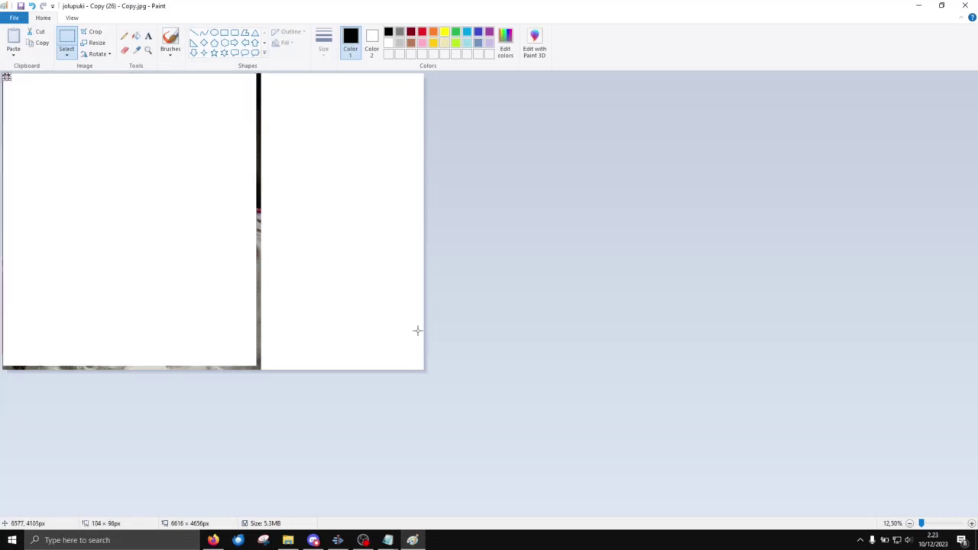
Reduce the canvas to about 1328 × 736 px around the small Santa picture and view it at 100%
left_click_drag(425, 373, 88, 120)
left_click(148, 52)
left_click(64, 96)
left_click(65, 97)
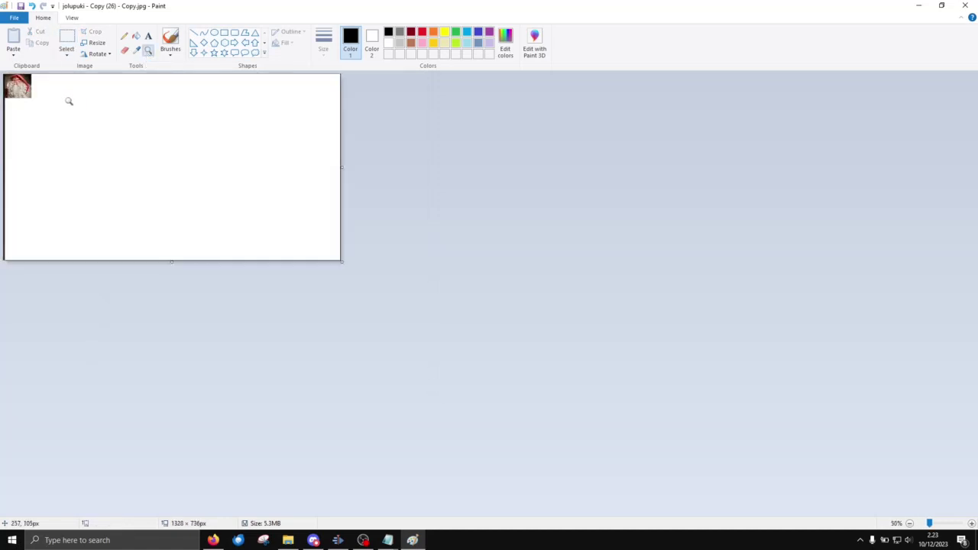
left_click(68, 98)
Fill the white background around the small Santa picture with red
left_click(135, 35)
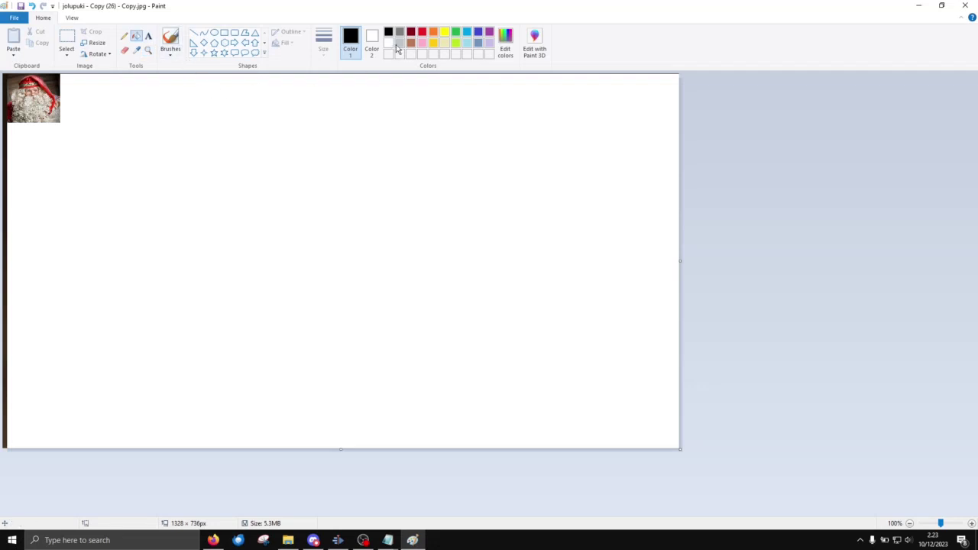
left_click(422, 32)
left_click(253, 215)
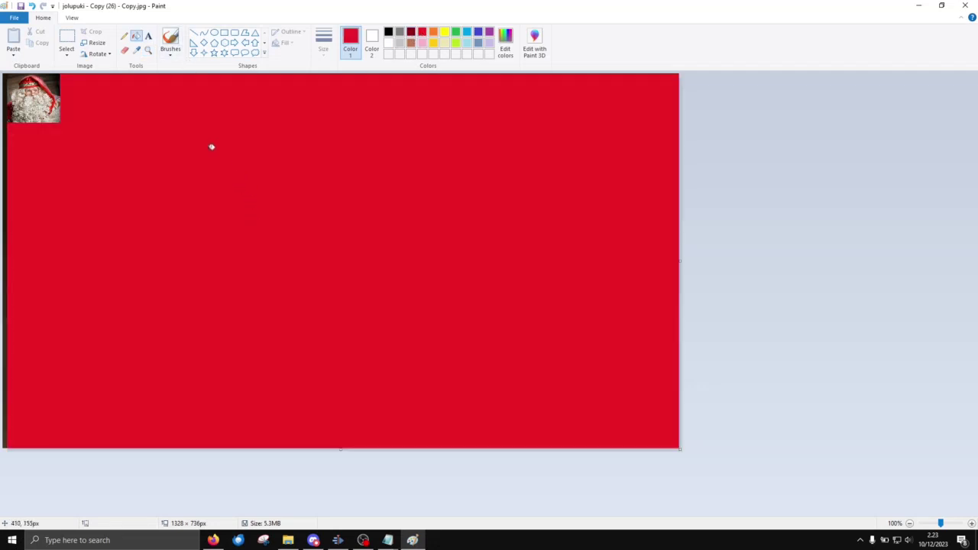
Select the small Santa picture, enlarge it, and place it in the upper part of the card's left half
left_click(66, 38)
left_click_drag(60, 120, 290, 282)
left_click(318, 271)
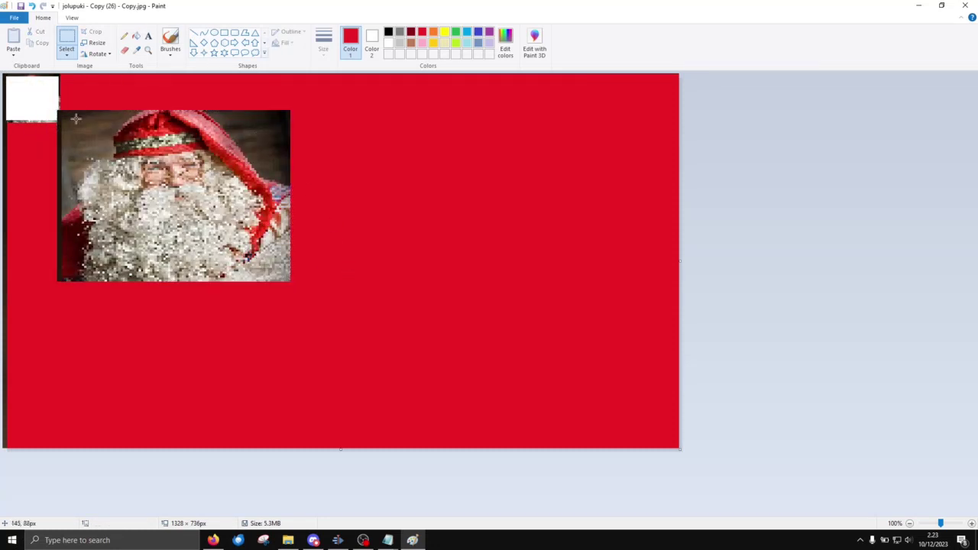
Draw a straight black vertical line down the middle of the card
left_click(195, 33)
left_click(389, 32)
mouse_move(341, 447)
left_mouse_down()
mouse_move(367, 83)
mouse_move(340, 16)
left_mouse_up()
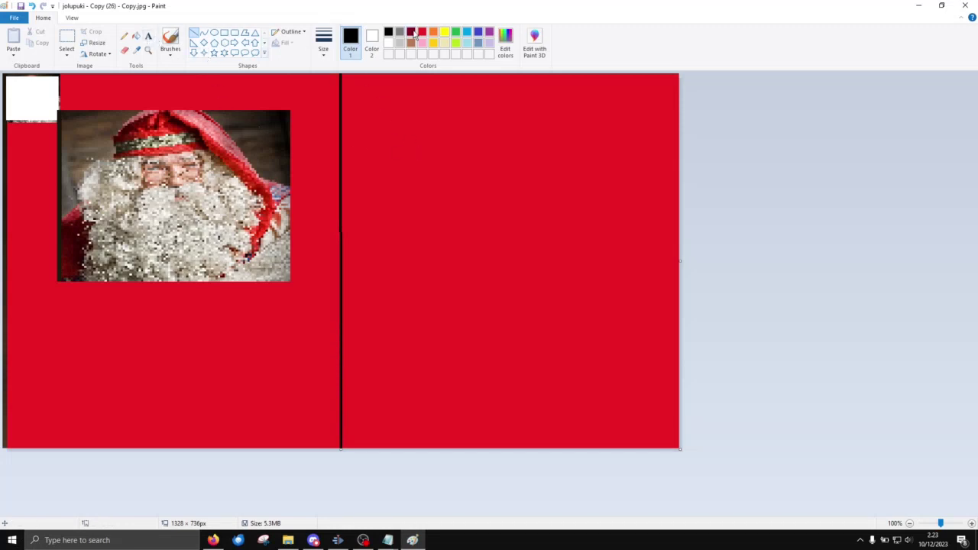
Paint a wavy green border along all four edges of the card with a textured brush
left_click(457, 33)
left_click(171, 55)
left_click(199, 71)
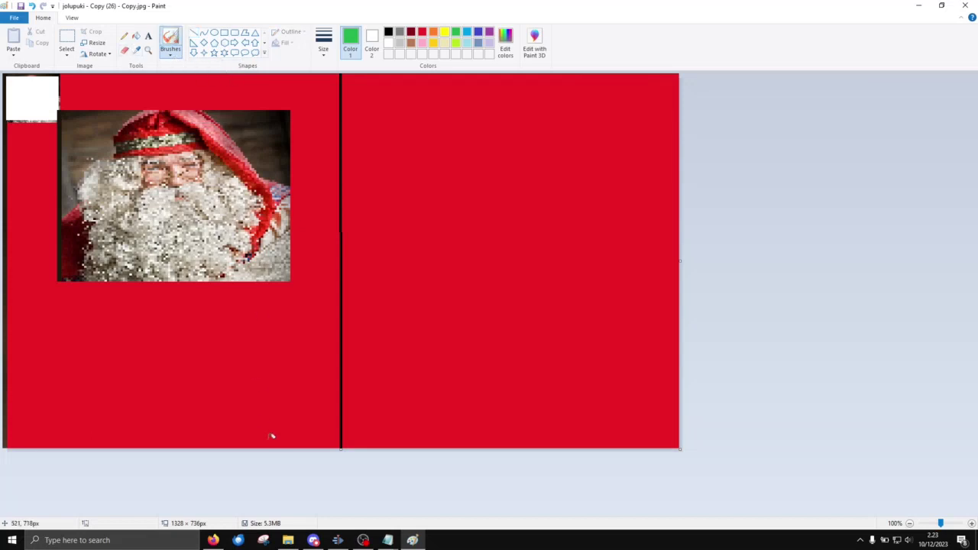
mouse_move(679, 437)
left_mouse_down()
mouse_move(157, 444)
mouse_move(9, 431)
mouse_move(16, 80)
mouse_move(430, 82)
mouse_move(649, 90)
mouse_move(675, 99)
mouse_move(667, 321)
mouse_move(682, 441)
left_mouse_up()
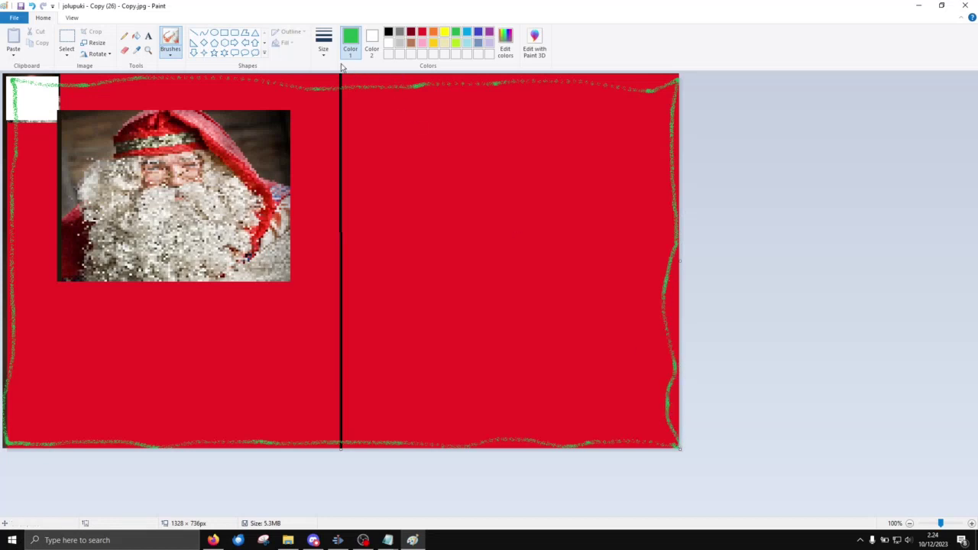
Increase the brush thickness and paint a second green border just inside the first one
left_click(323, 42)
left_click(348, 130)
mouse_move(666, 93)
left_mouse_down()
mouse_move(562, 86)
mouse_move(25, 94)
mouse_move(20, 186)
mouse_move(37, 349)
mouse_move(97, 438)
left_mouse_up()
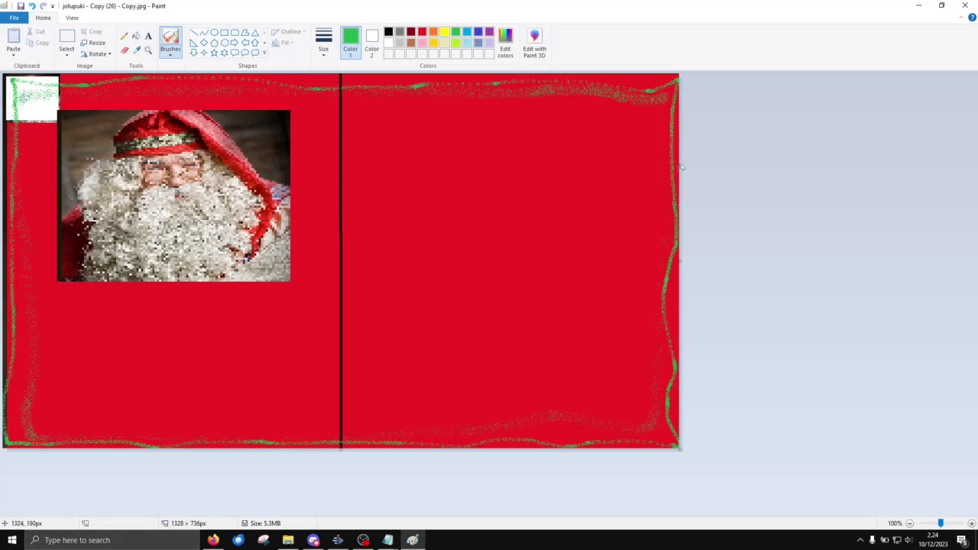
Paint a yellow border over the inner green one around the card
left_click(446, 34)
mouse_move(665, 93)
left_mouse_down()
mouse_move(654, 424)
mouse_move(420, 417)
mouse_move(311, 430)
mouse_move(26, 426)
mouse_move(10, 384)
mouse_move(29, 216)
mouse_move(25, 88)
left_mouse_up()
mouse_move(89, 91)
left_mouse_down()
mouse_move(152, 83)
mouse_move(608, 83)
mouse_move(662, 97)
left_mouse_up()
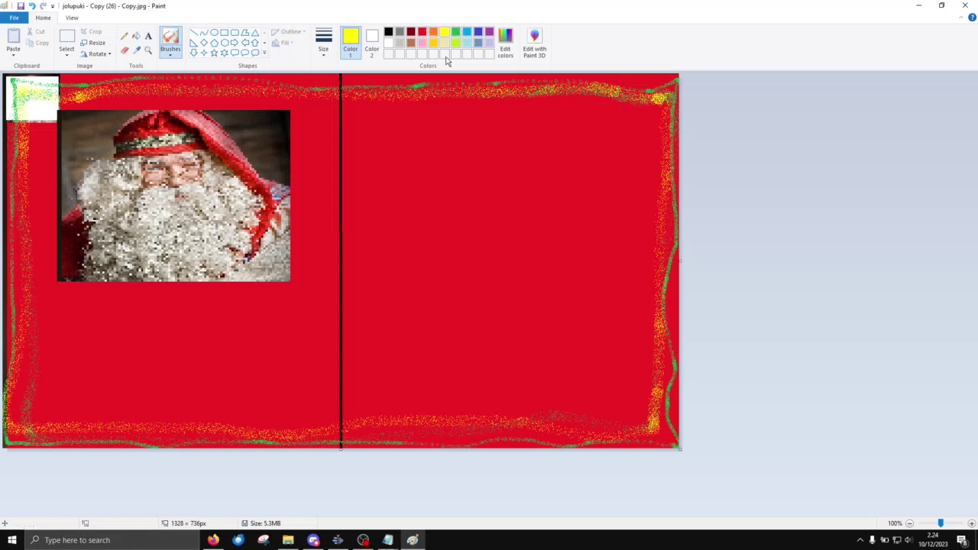
Paint a speckled white border just inside the yellow one, going around the card in two loose passes
left_click(388, 42)
mouse_move(659, 108)
left_mouse_down()
mouse_move(492, 94)
mouse_move(169, 114)
mouse_move(49, 110)
mouse_move(68, 368)
mouse_move(51, 401)
mouse_move(270, 416)
mouse_move(470, 404)
mouse_move(584, 419)
mouse_move(638, 415)
mouse_move(646, 355)
mouse_move(633, 266)
mouse_move(651, 97)
mouse_move(663, 306)
mouse_move(652, 409)
mouse_move(298, 380)
mouse_move(55, 395)
mouse_move(33, 398)
mouse_move(32, 409)
mouse_move(45, 313)
mouse_move(41, 106)
mouse_move(569, 116)
mouse_move(642, 104)
mouse_move(478, 86)
mouse_move(351, 104)
mouse_move(109, 98)
left_mouse_up()
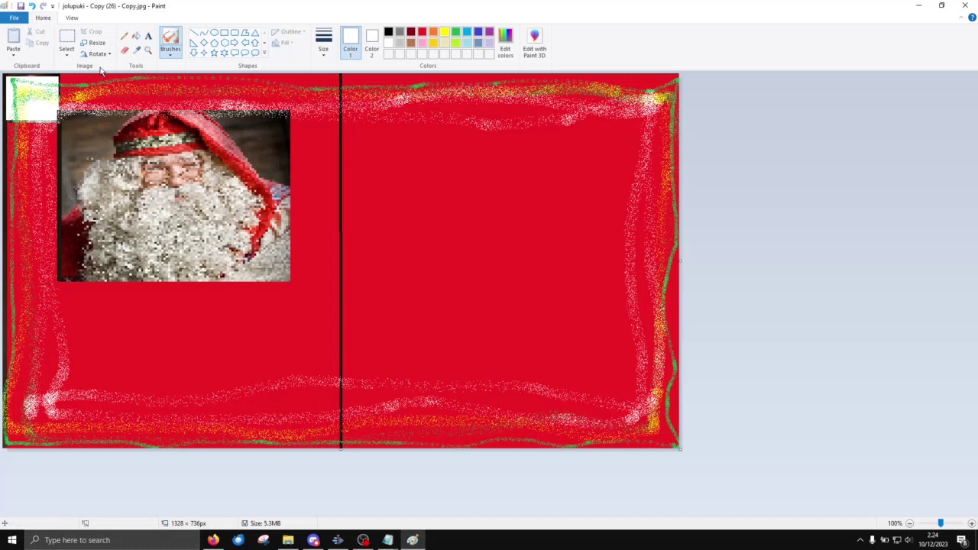
Create a yellow text box about 606 × 226 px across the upper part of the card's right half, with font size 72
left_click(149, 36)
left_click(444, 32)
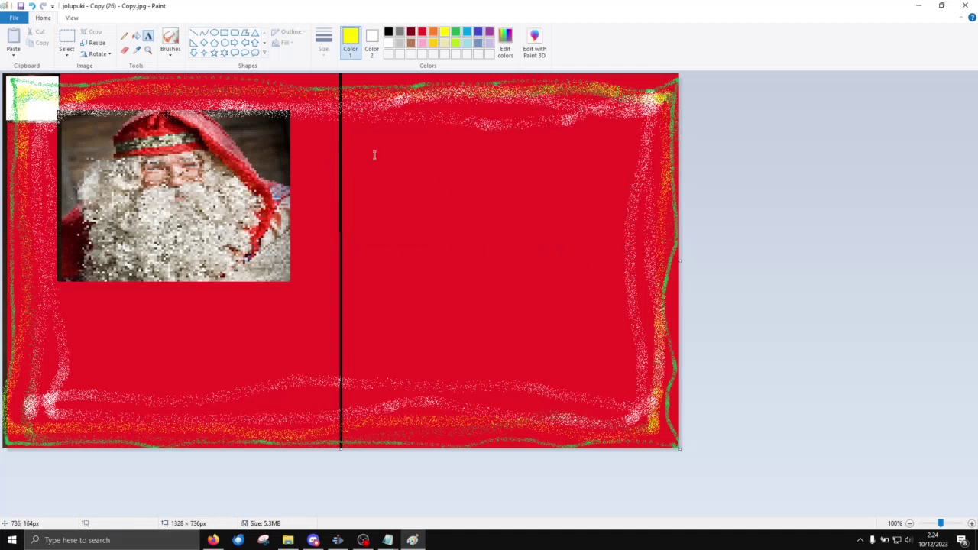
left_click_drag(644, 239, 646, 246)
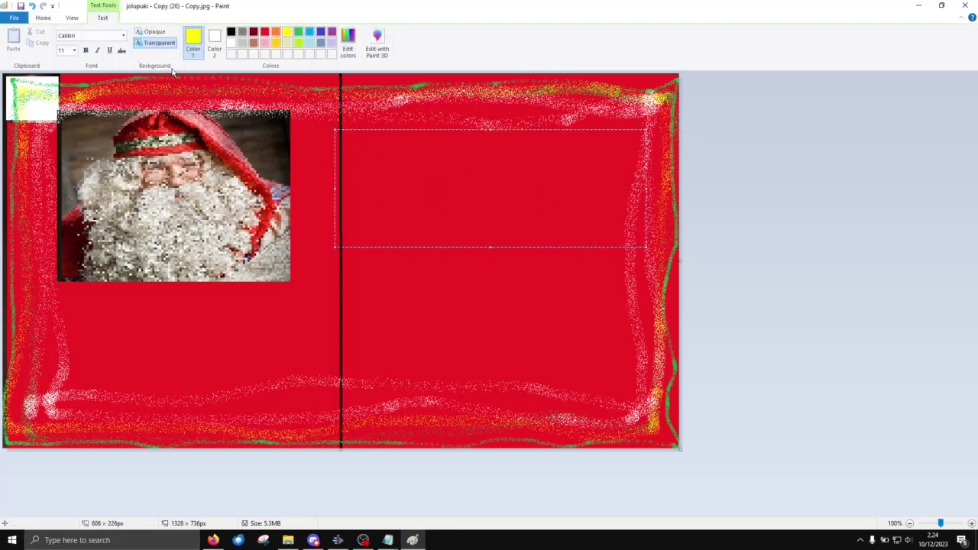
left_click(74, 50)
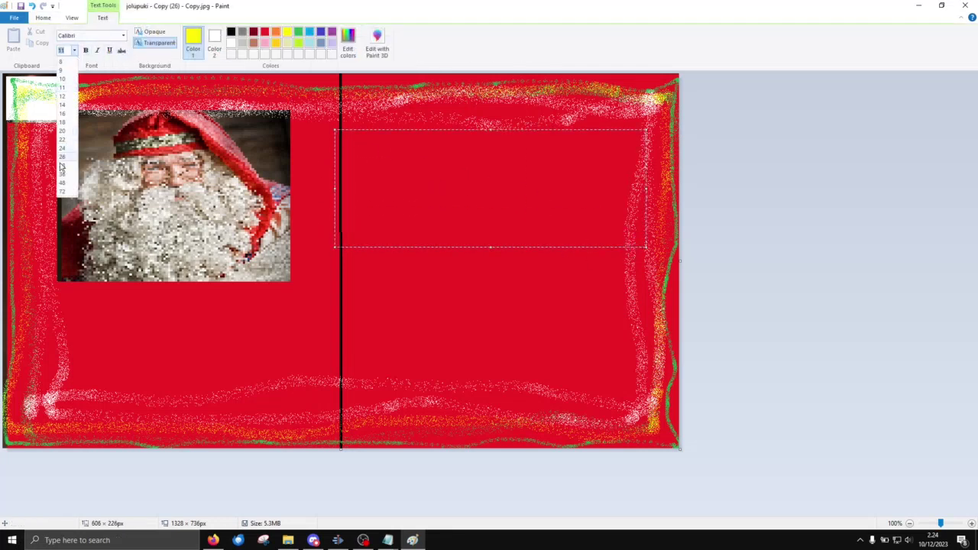
left_click(68, 194)
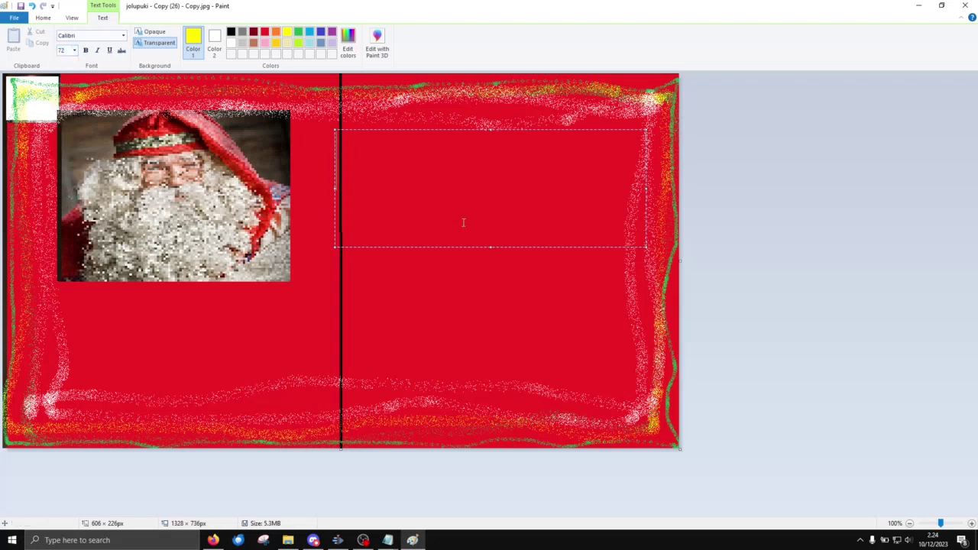
Write the greeting "Hyvää koulua" in the text box and start a second line with "Ter"
type("Hy")
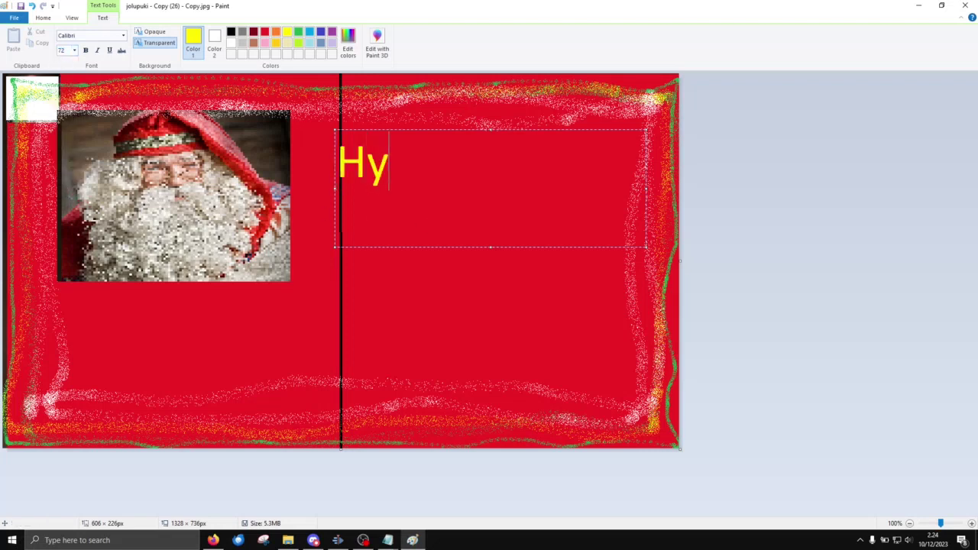
type("vää koulua")
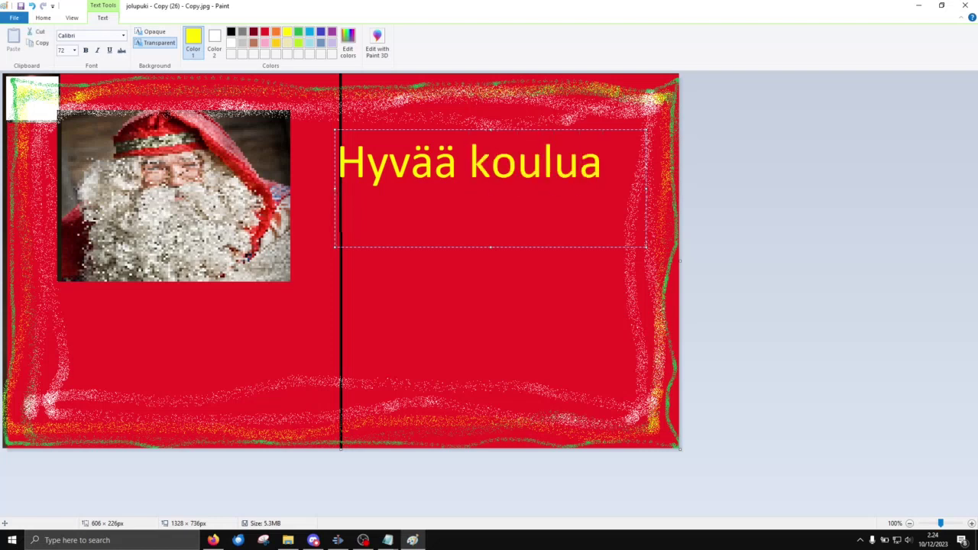
key("Return")
type("Ter")
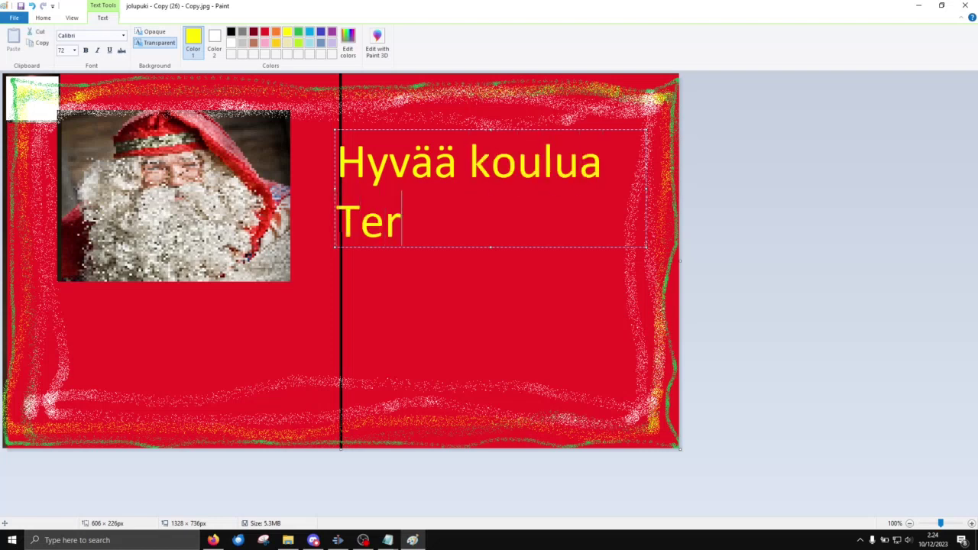